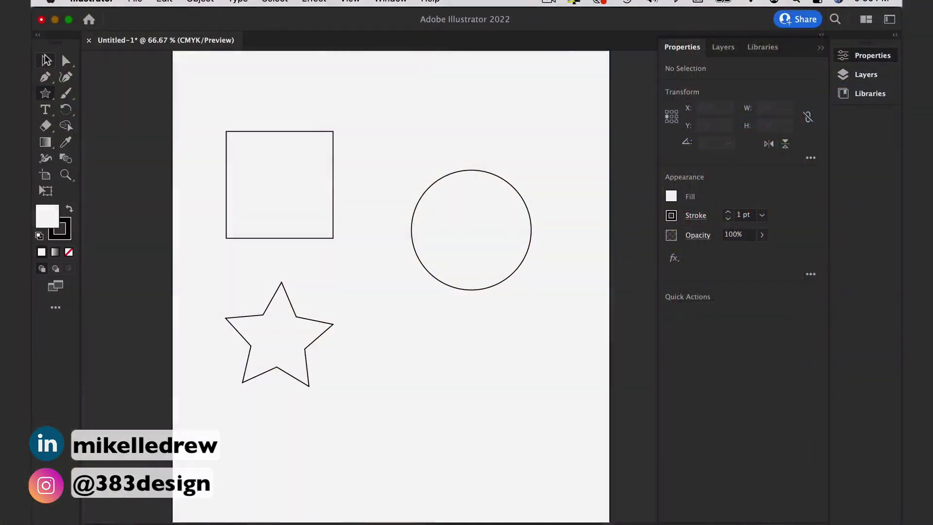
Select the square, circle and star individually, then Shift-add the square and circle to the star.
key(v)
click(272, 137)
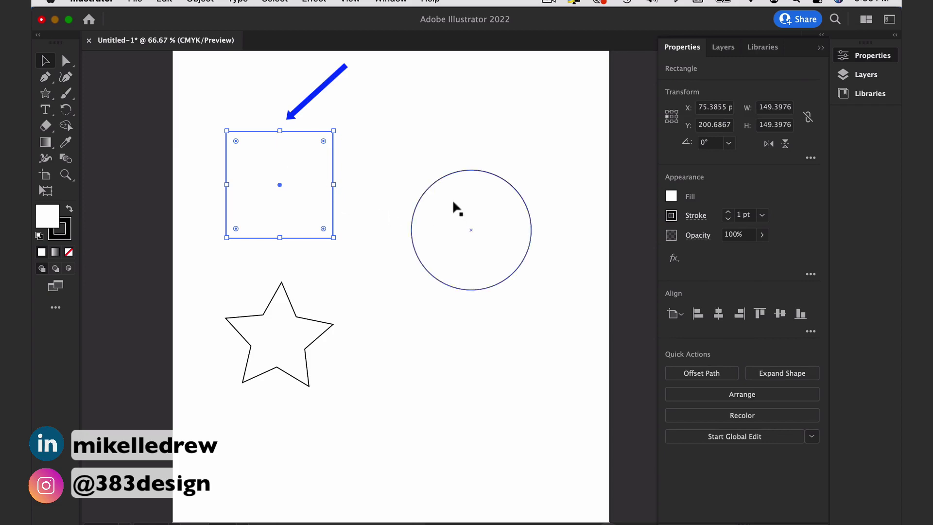
click(451, 185)
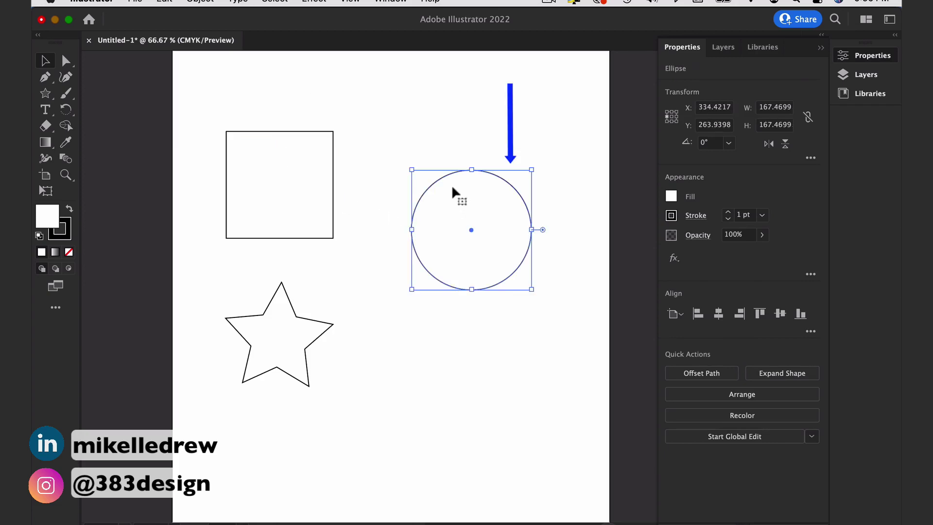
click(317, 331)
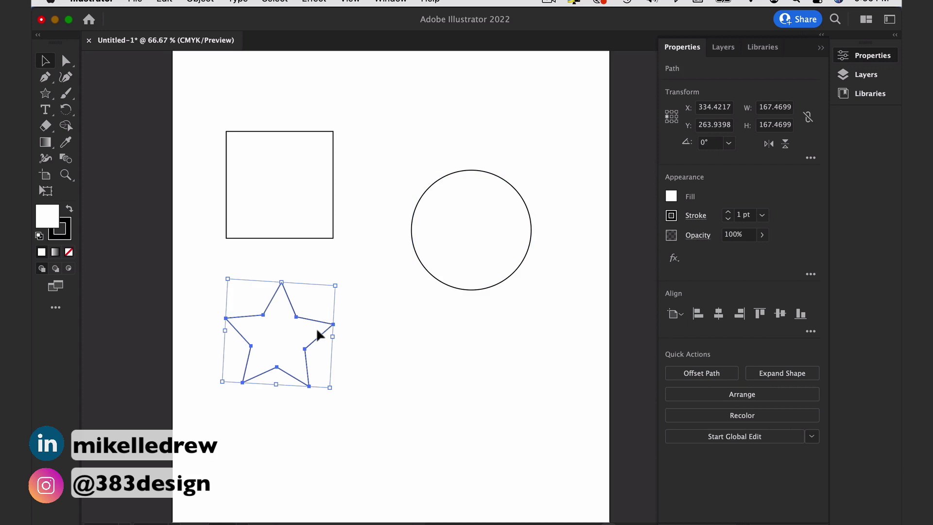
shift+click(264, 169)
shift+click(487, 237)
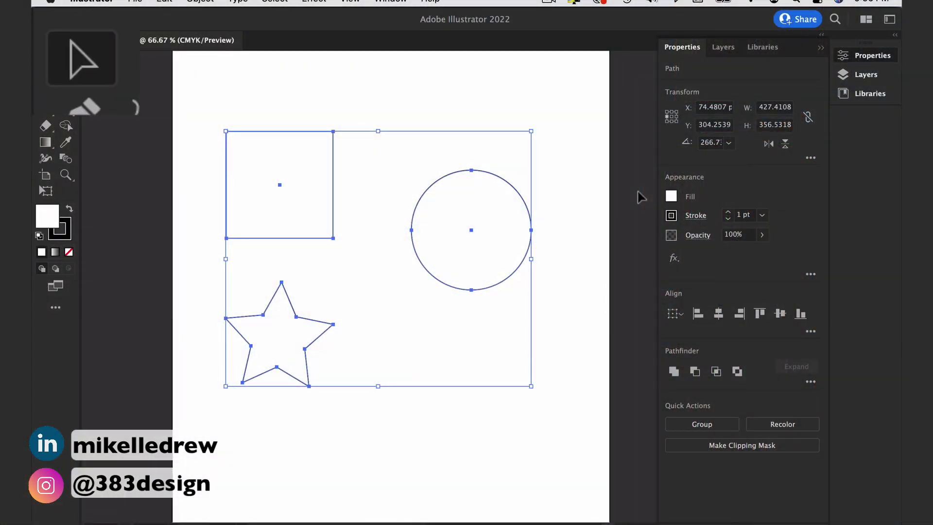
click(558, 59)
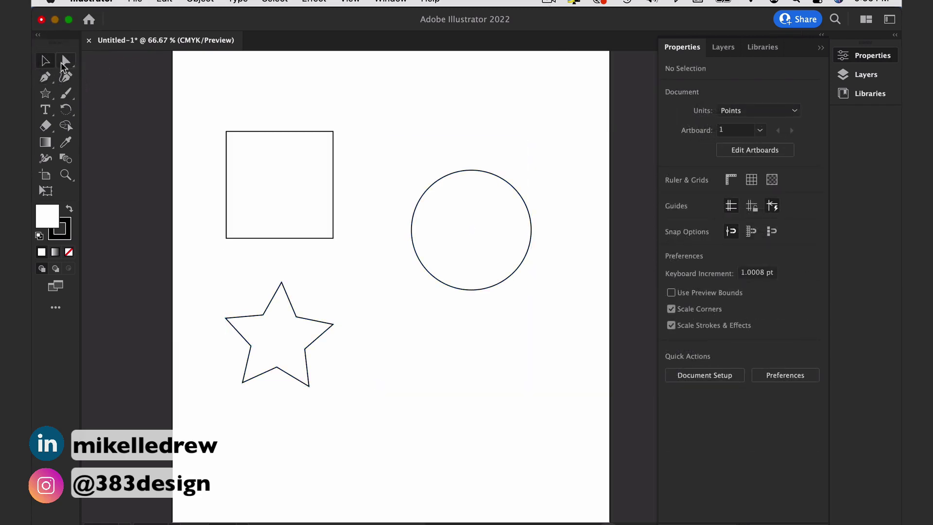
click(249, 131)
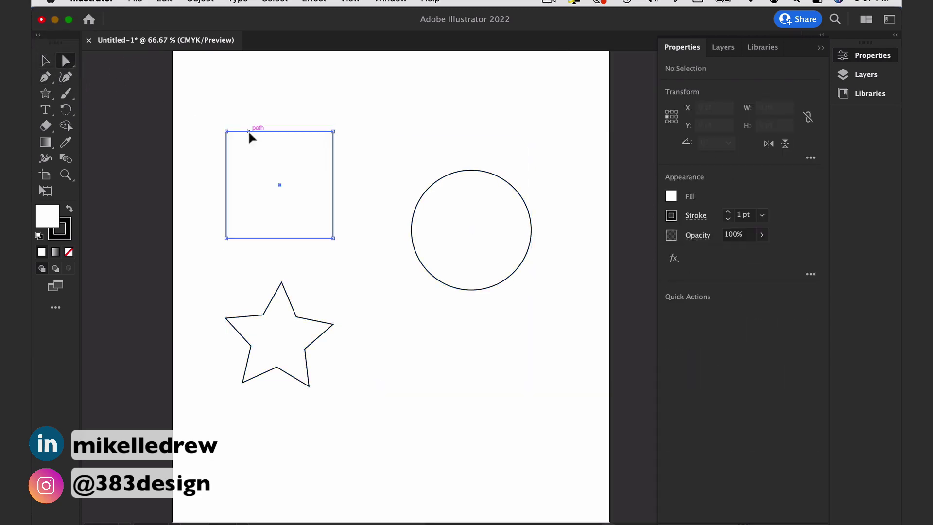
click(66, 61)
click(125, 79)
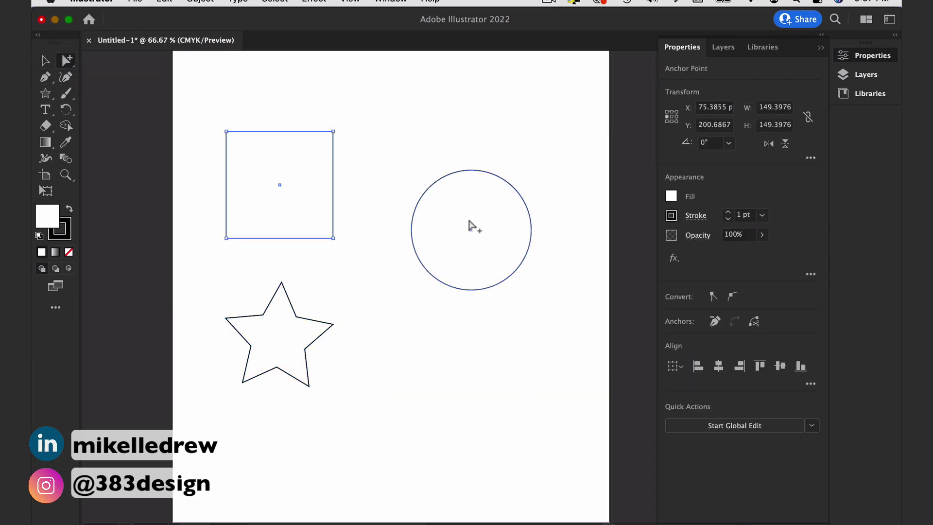
click(414, 210)
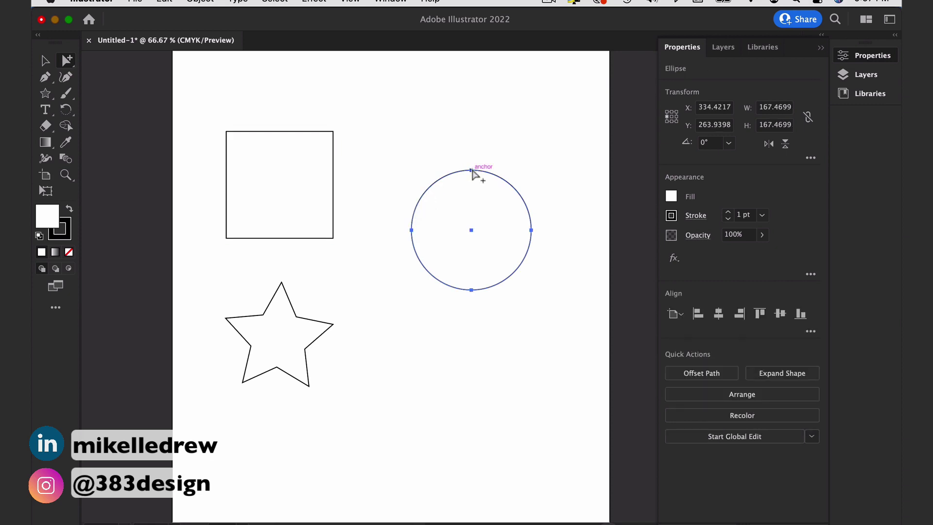
click(230, 129)
click(46, 97)
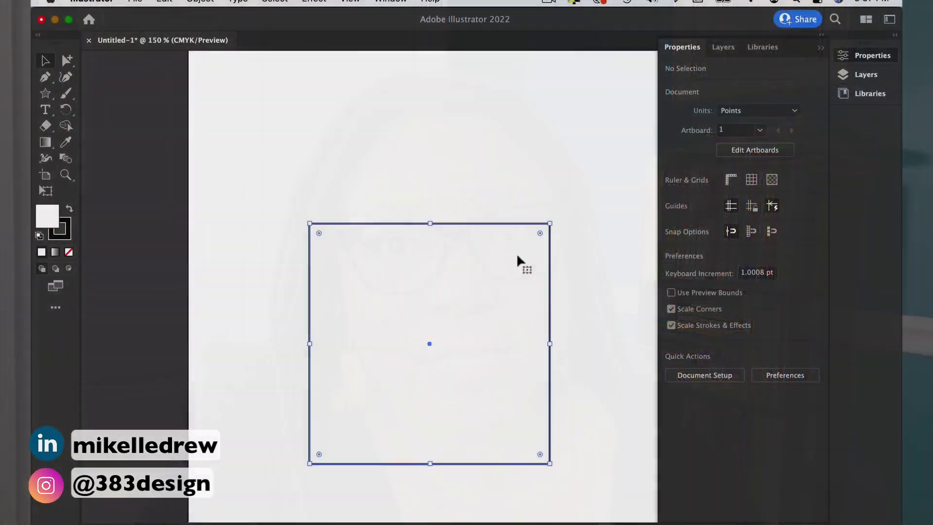
Shrink the square to about 120.58 × 120.58 by dragging its bottom-left corner.
click(517, 260)
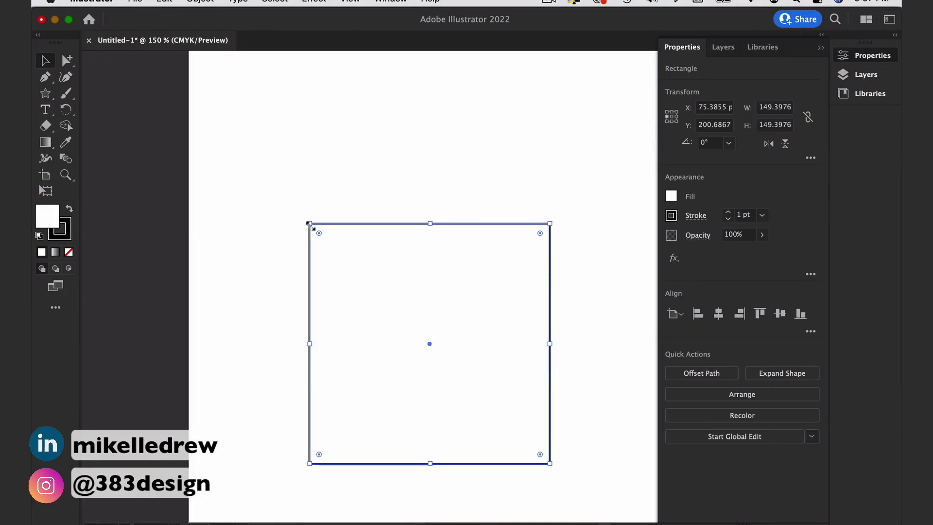
drag(308, 464, 328, 416)
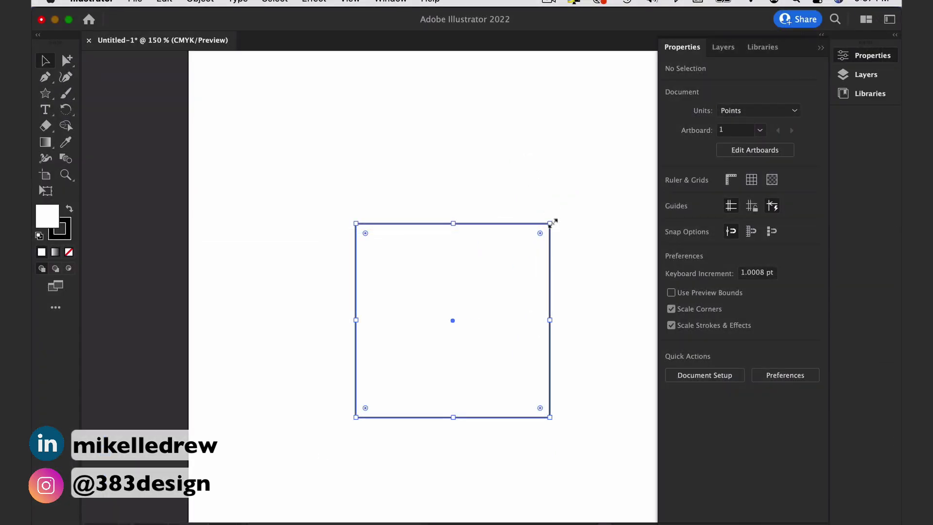
Rotate the square about 45° so it becomes a diamond.
drag(527, 212, 545, 323)
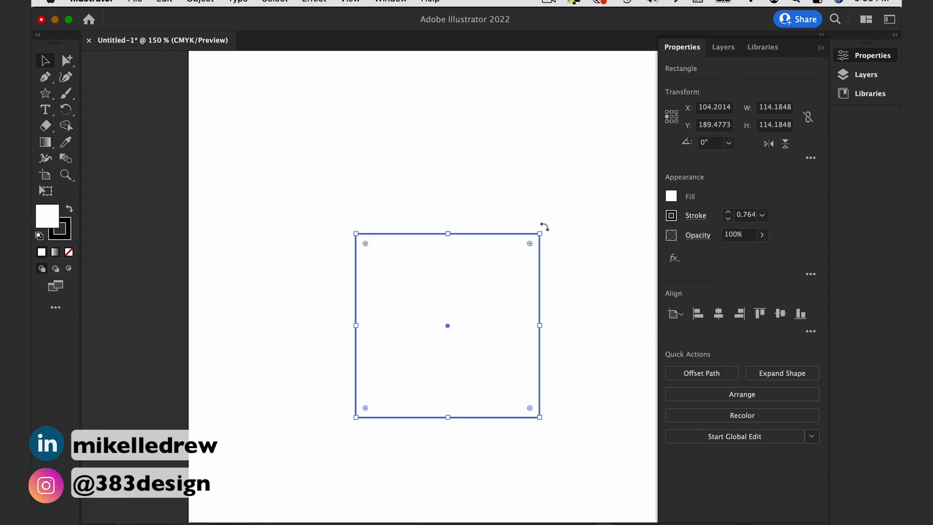
drag(544, 226, 269, 288)
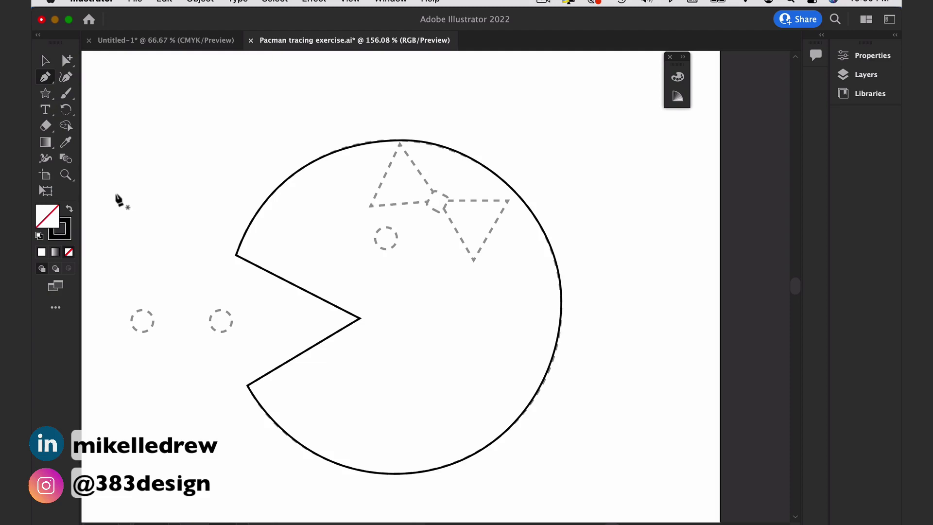
Zoom in on the Pacman and draw a three-point star triangle with the Star tool.
click(441, 348)
scroll(301, 277, up, 1)
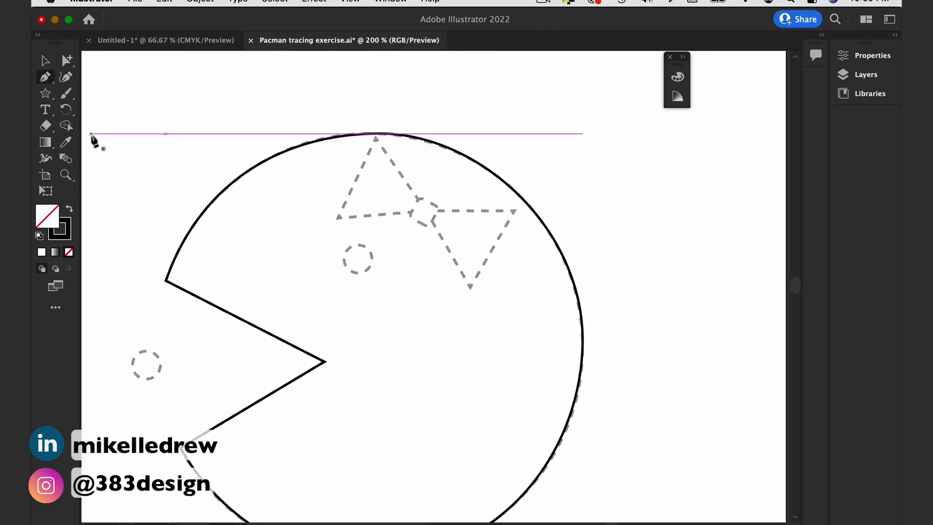
drag(45, 95, 88, 141)
drag(262, 130, 387, 193)
key(Down)
key(Down)
Enlarge the triangle and tilt it to match the dashed guide.
key(v)
drag(401, 161, 417, 142)
mouse_move(432, 177)
mouse_down()
mouse_move(427, 166)
mouse_move(415, 178)
mouse_up()
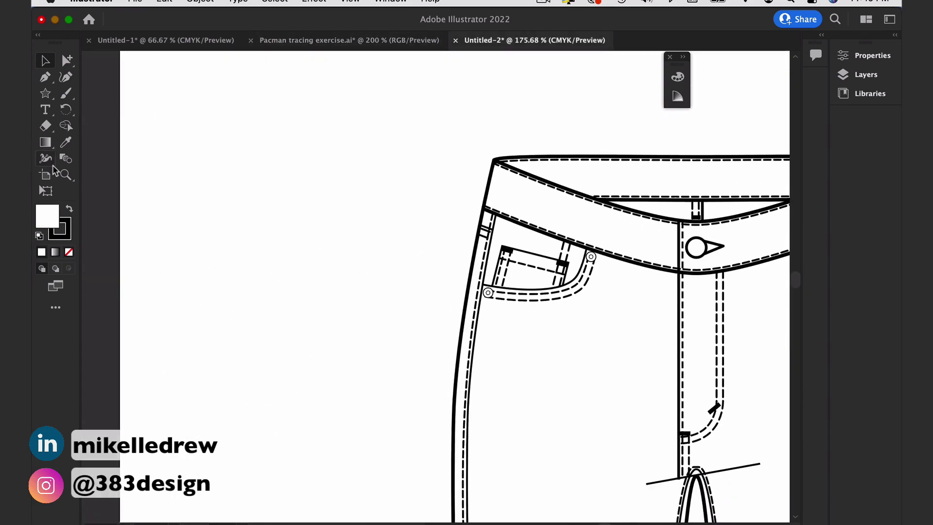
Draw a tall narrow rectangle for the belt loop and zoom in on it.
key(m)
drag(281, 152, 305, 237)
super+click(395, 210)
super+click(503, 221)
scroll(245, 176, up, 5)
Add a vertical dashed stitch line inside the loop and duplicate it to the right side.
key(p)
click(353, 110)
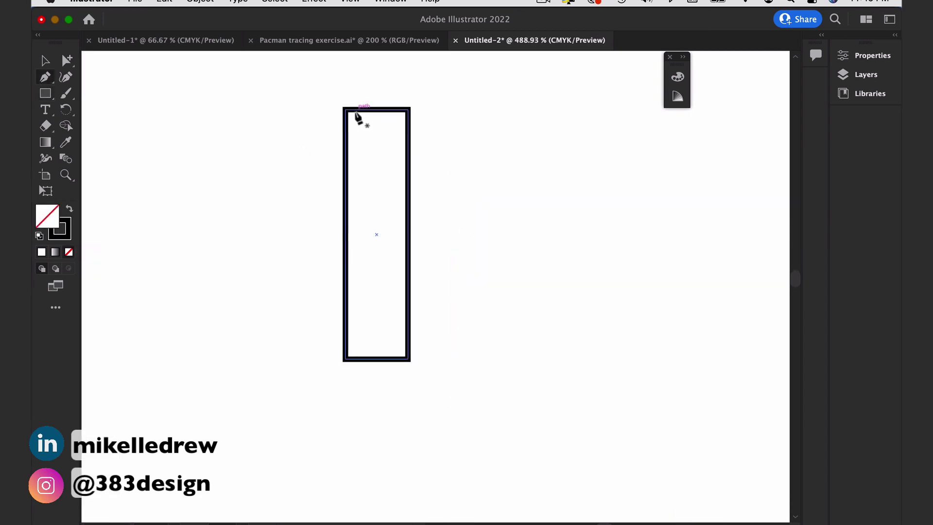
click(354, 360)
drag(360, 238, 401, 242)
key(v)
scroll(465, 320, down, 3)
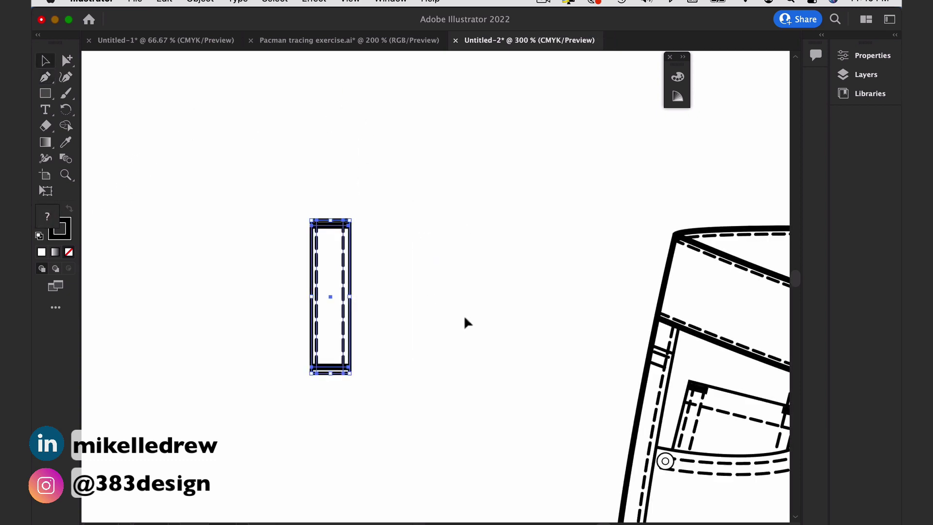
alt+click(508, 228)
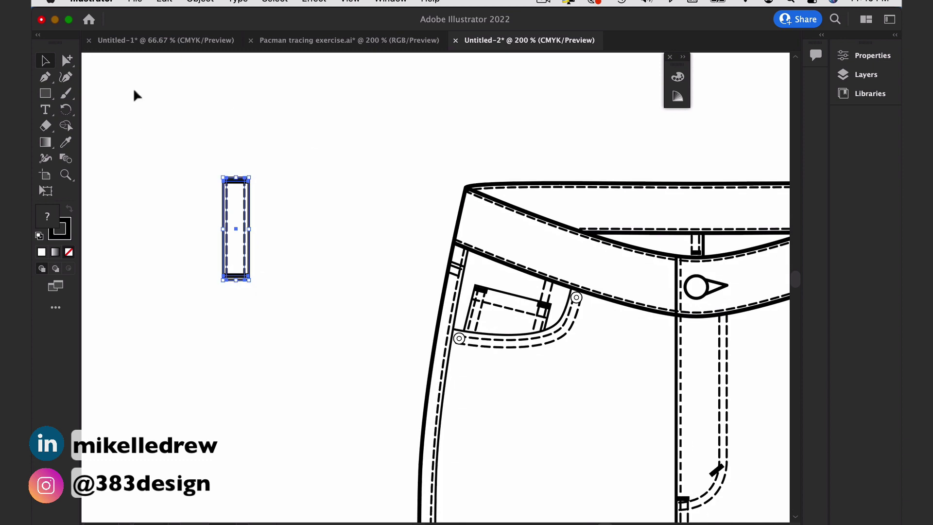